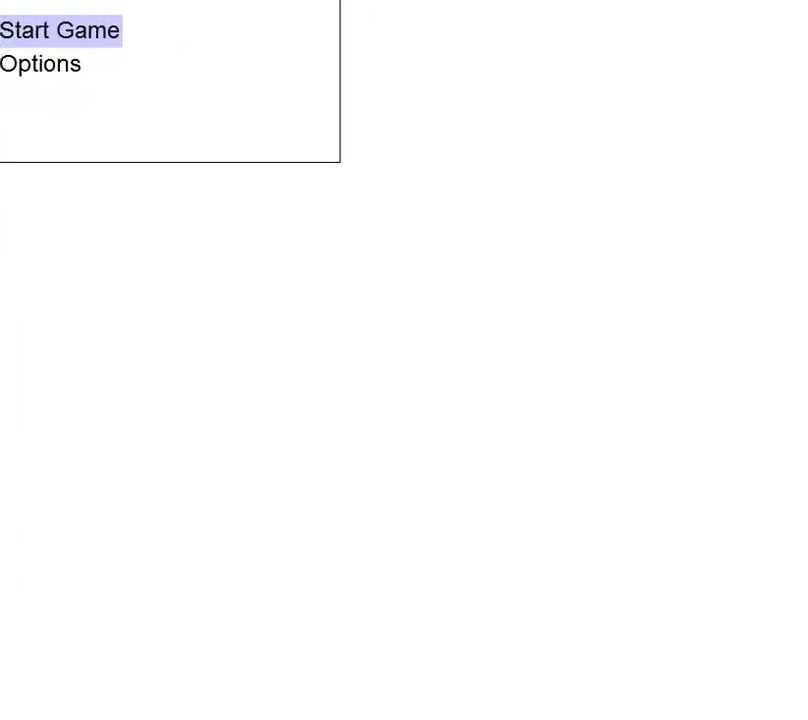
Start the game from the main menu to reach the ship designer
click(90, 38)
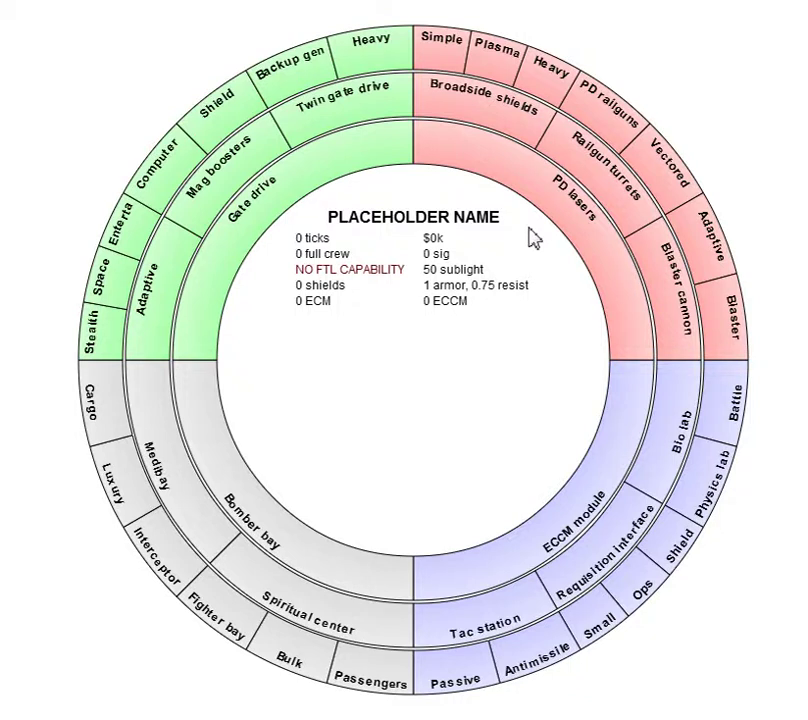
mouse_move(668, 288)
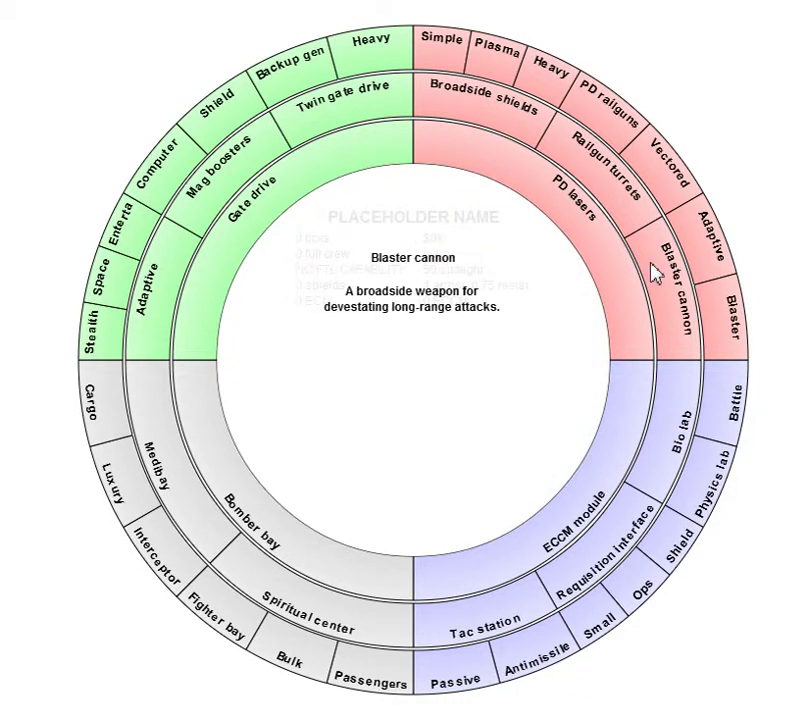
Fit the Blaster cannon and PD lasers from the red weapons ring
click(652, 272)
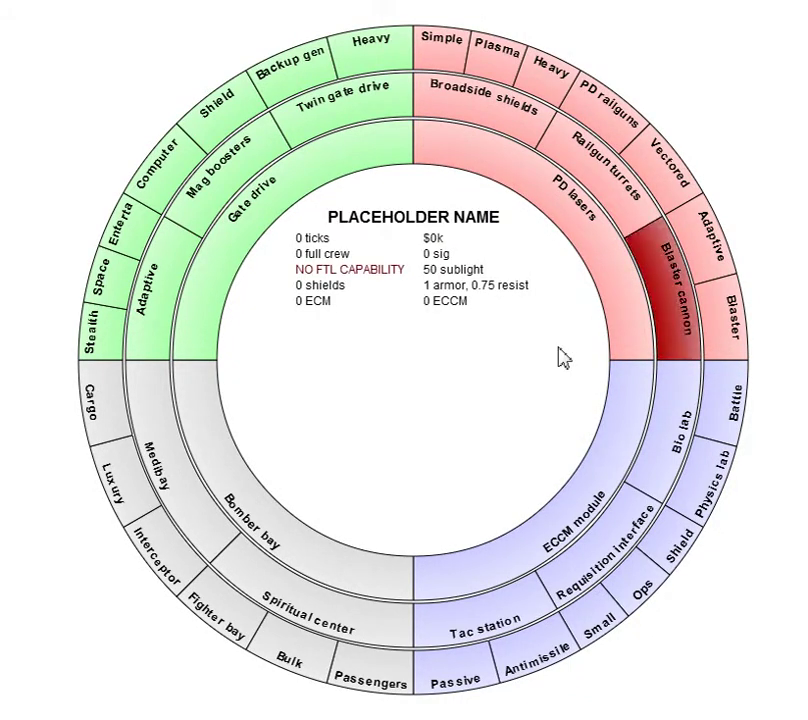
click(607, 259)
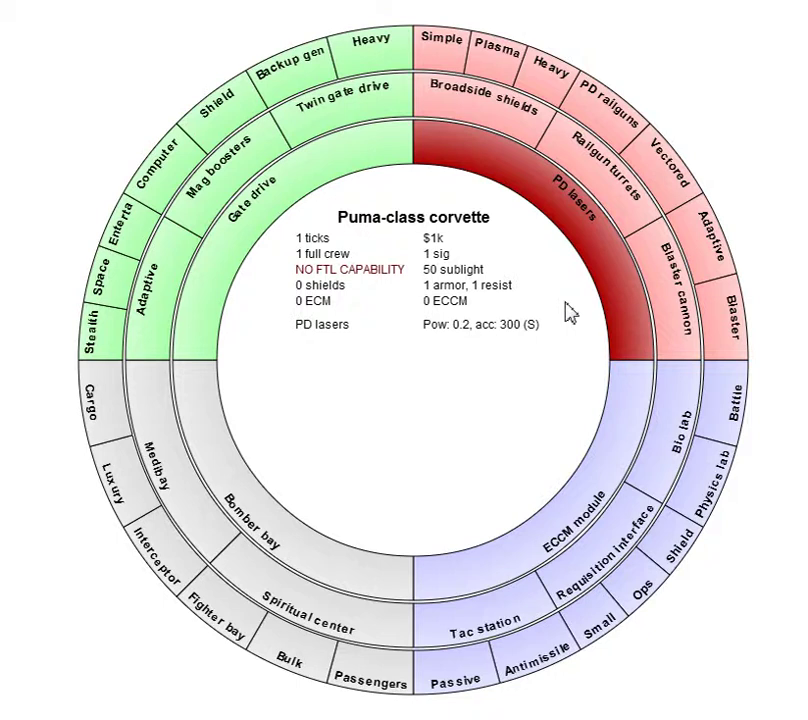
Add a Bomber bay to the corvette design
click(266, 543)
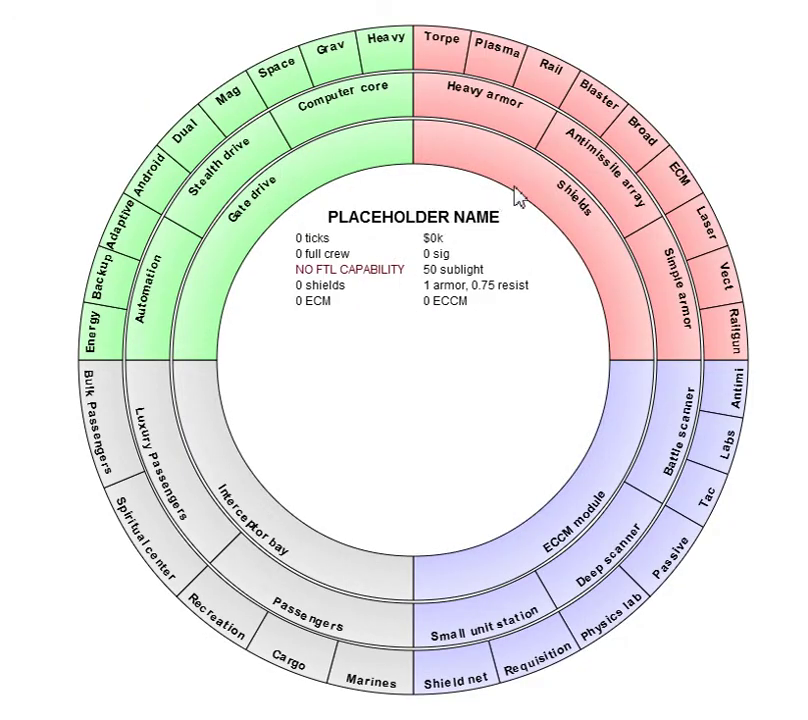
Fit shields, a gate drive and heavy armor on the second species' design
click(522, 195)
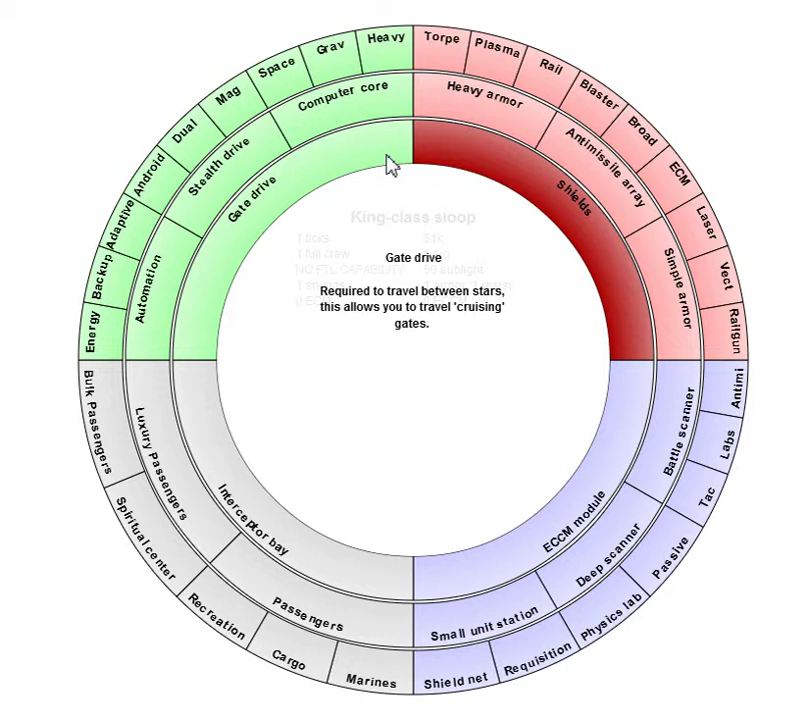
click(388, 162)
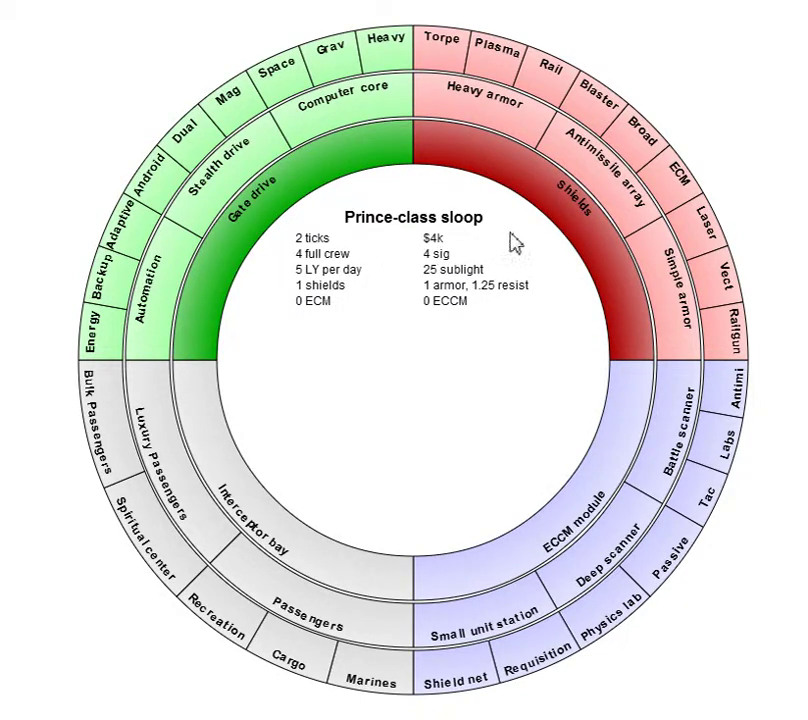
mouse_move(575, 200)
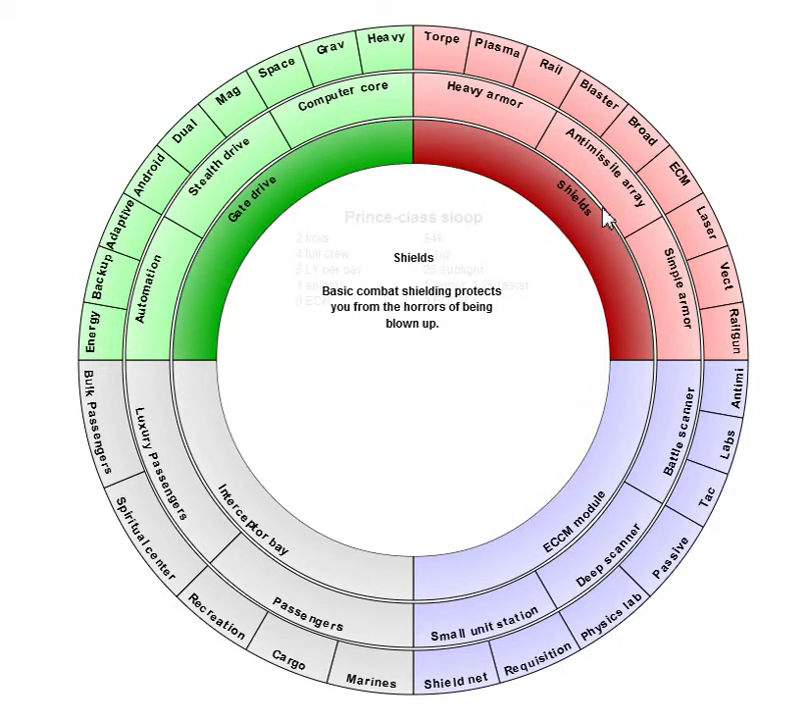
click(535, 130)
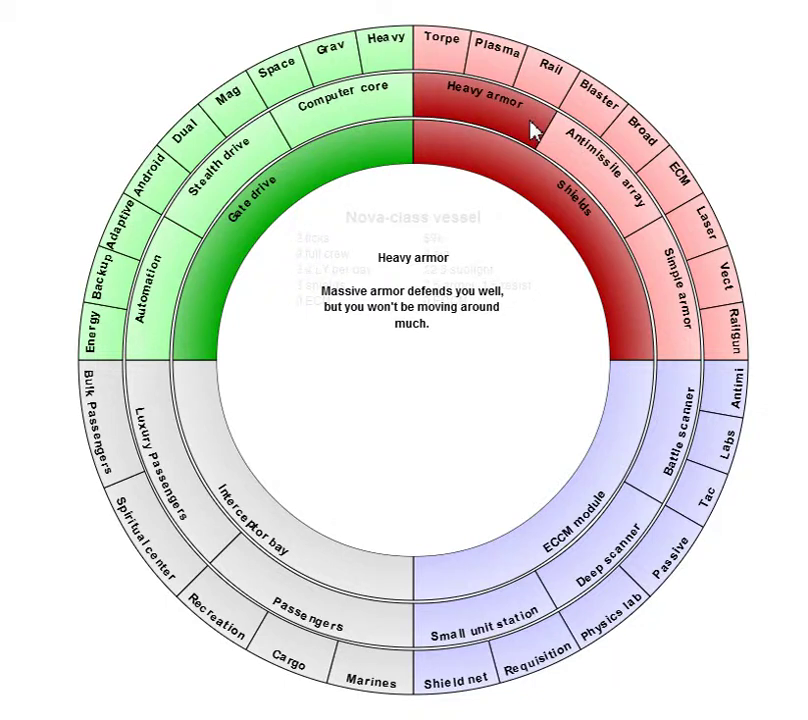
Arm the design with rail hammer, plasma cannon and torpedoes
click(530, 68)
click(492, 55)
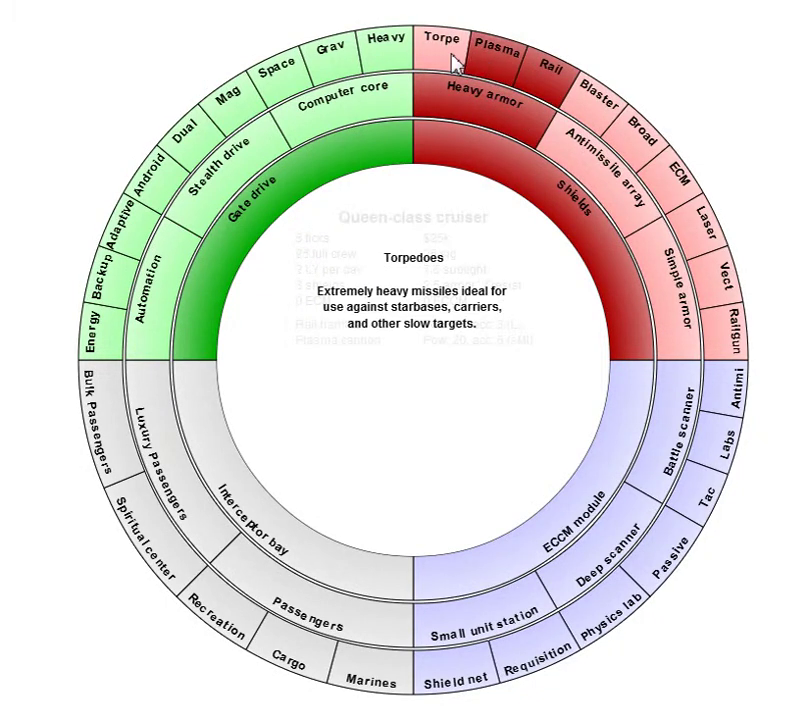
click(451, 55)
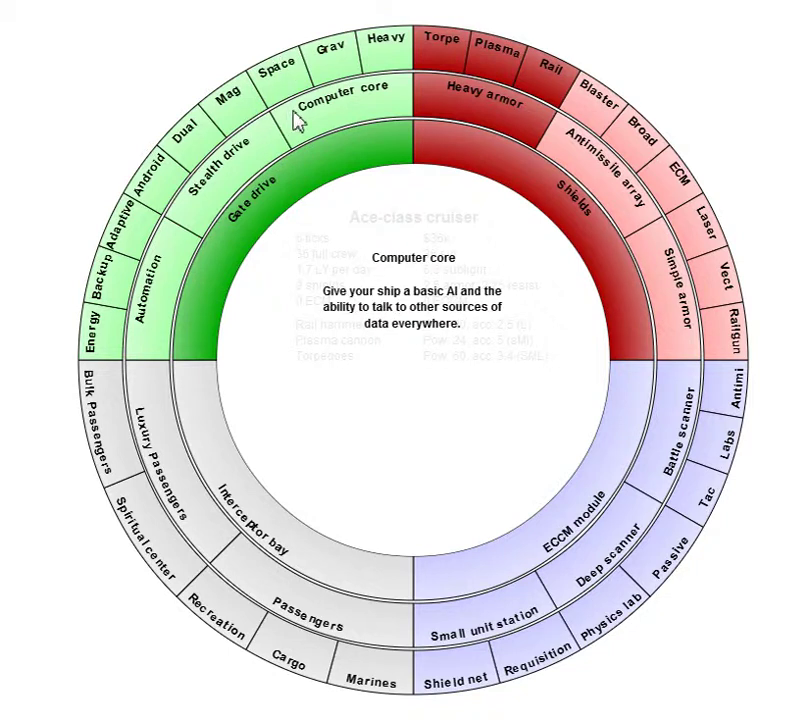
Add a computer core and the Space component, toggling Space off and back on
click(289, 100)
click(281, 62)
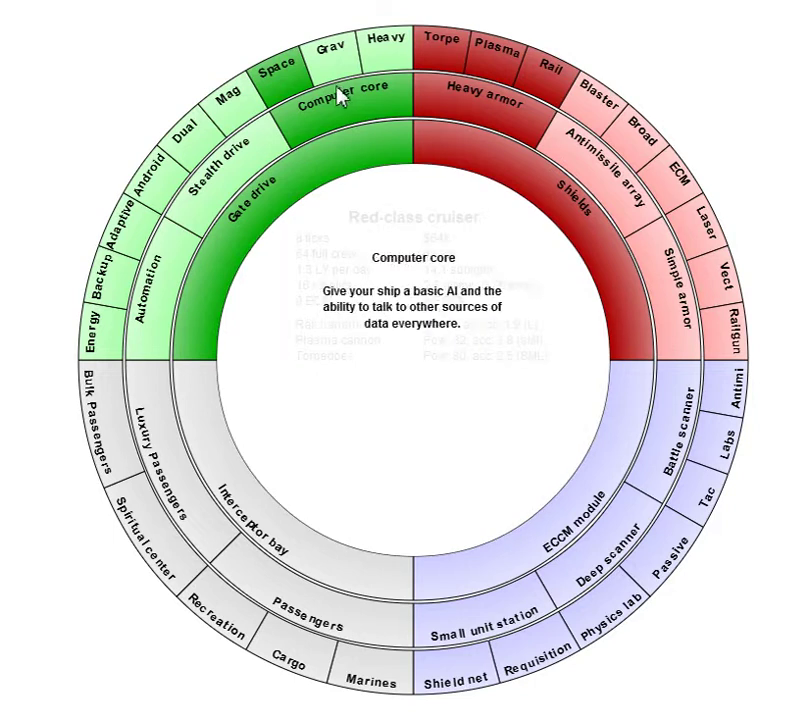
click(300, 65)
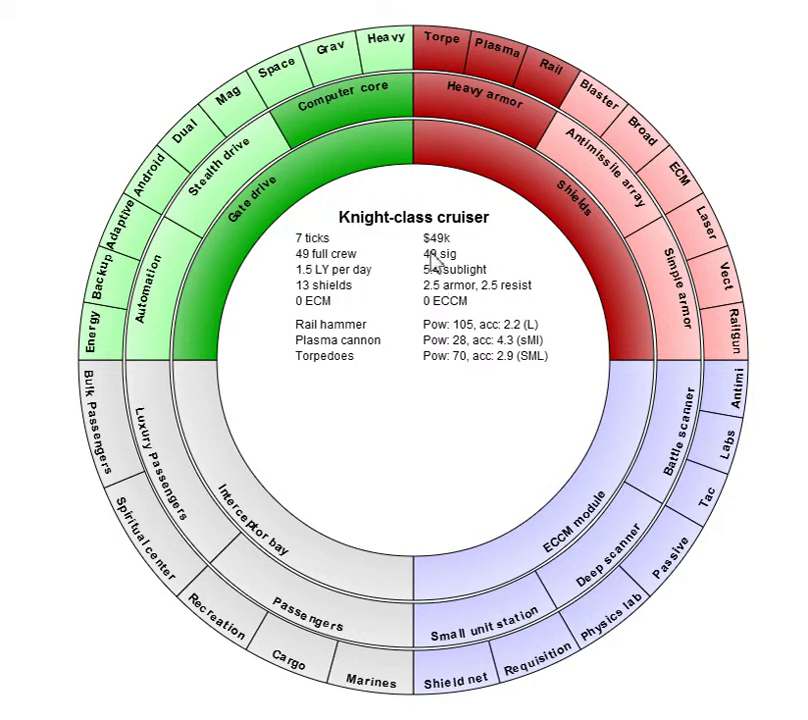
click(298, 90)
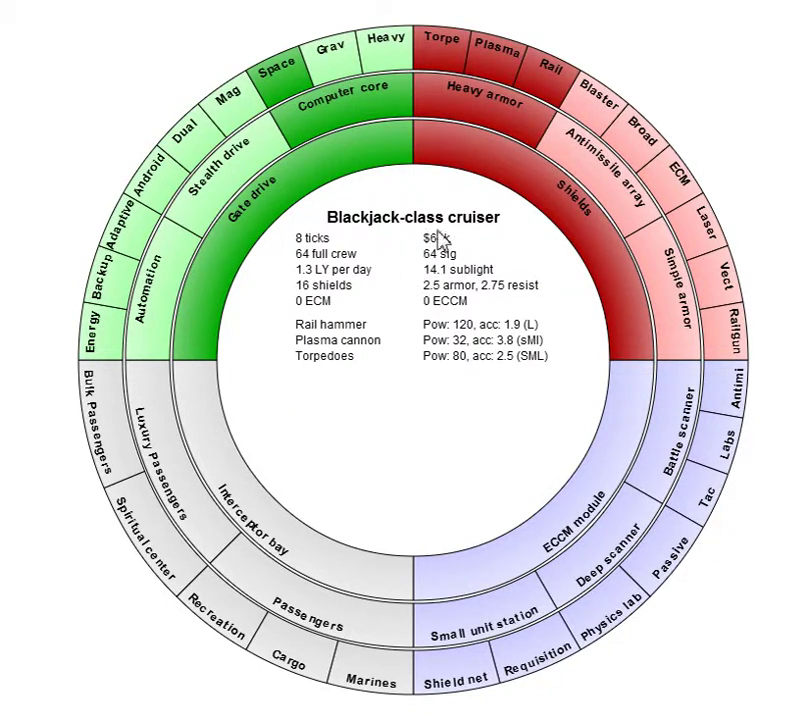
mouse_move(224, 172)
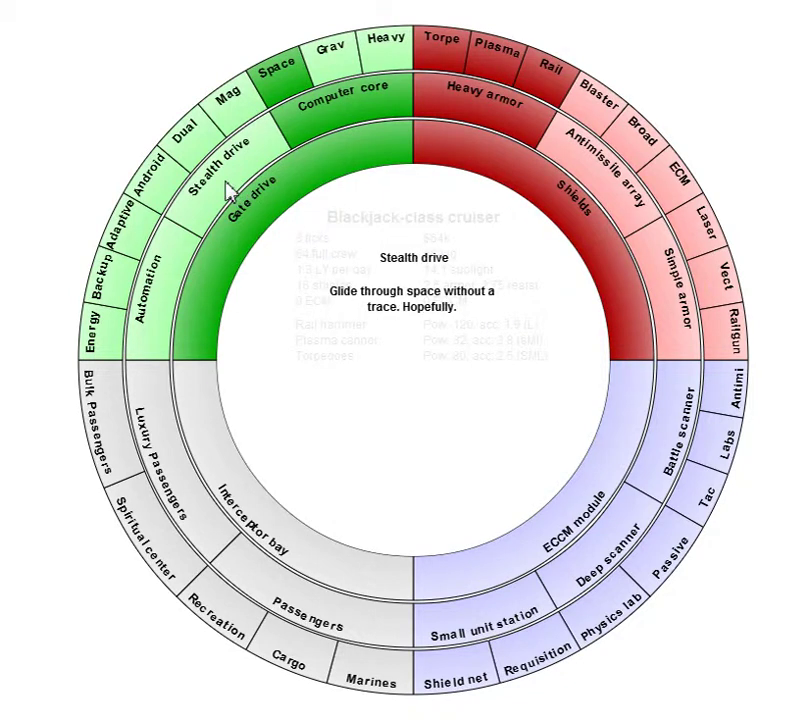
Try the Stealth drive on the cruiser, then deselect it again
click(228, 190)
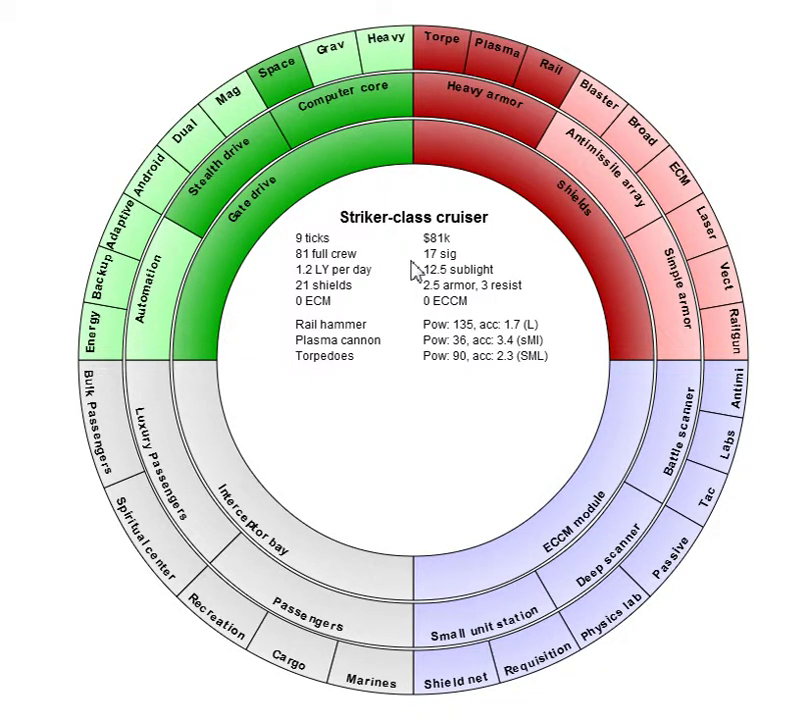
click(235, 178)
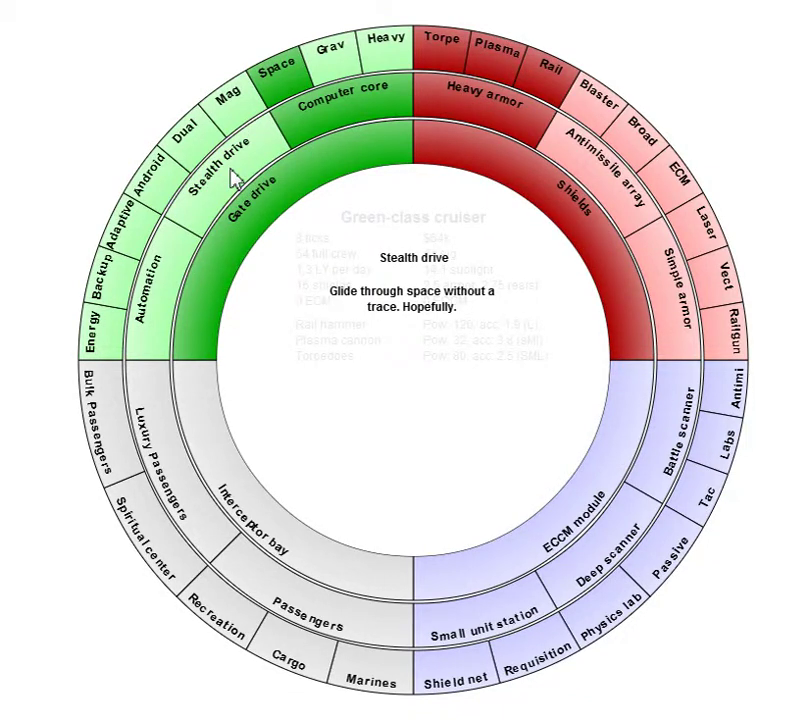
mouse_move(283, 543)
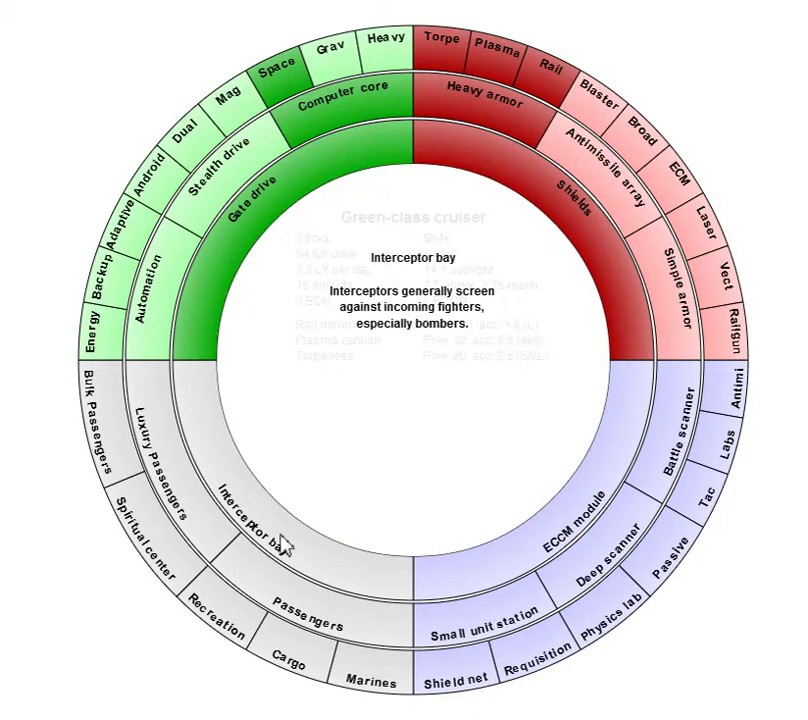
Fit an Interceptor bay from the grey ring and an ECCM module from the blue ring
click(283, 545)
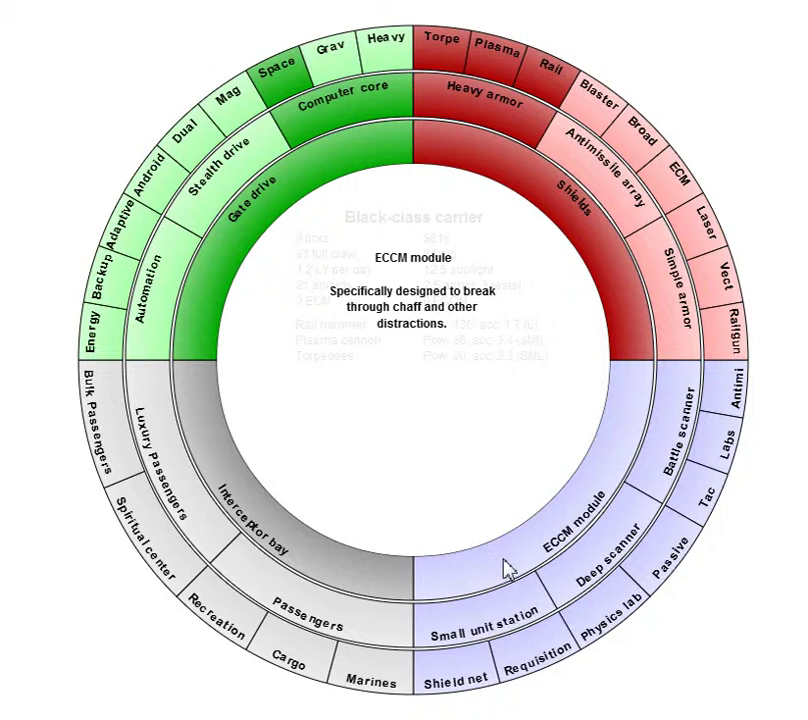
mouse_move(572, 510)
click(611, 474)
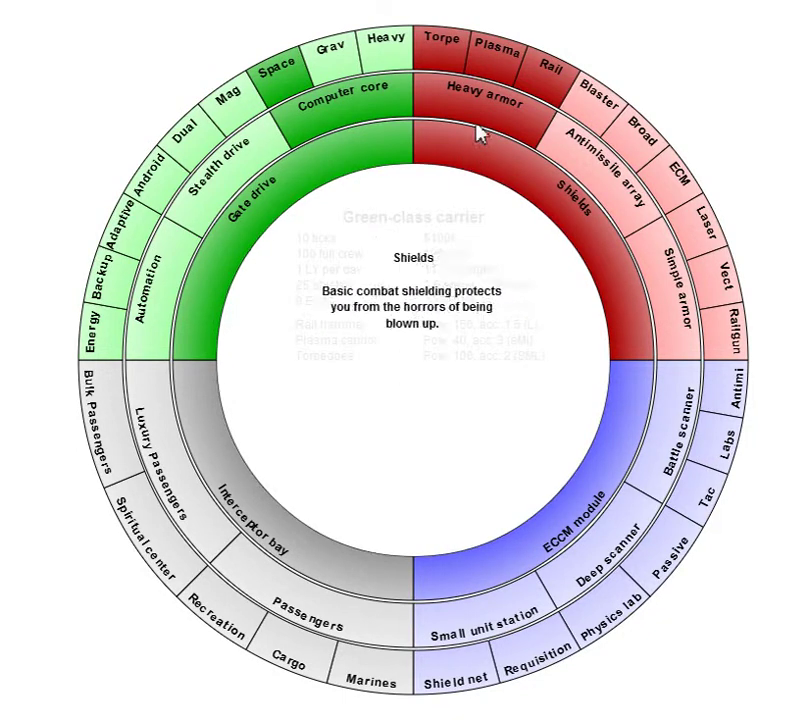
mouse_move(148, 270)
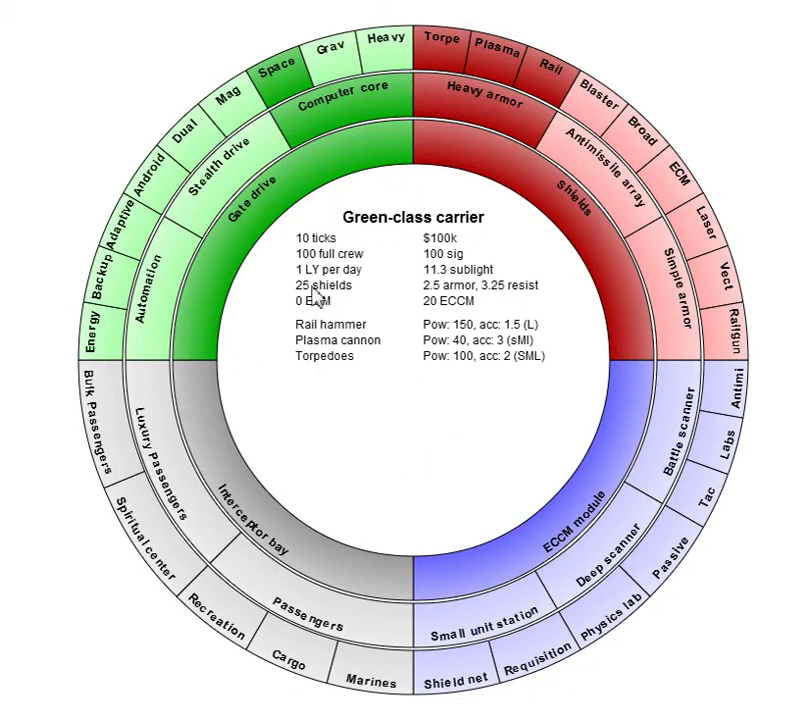
Add Energy capacitors and a Deep scanner, dismiss the not-implemented alerts, and drop Automation
click(166, 280)
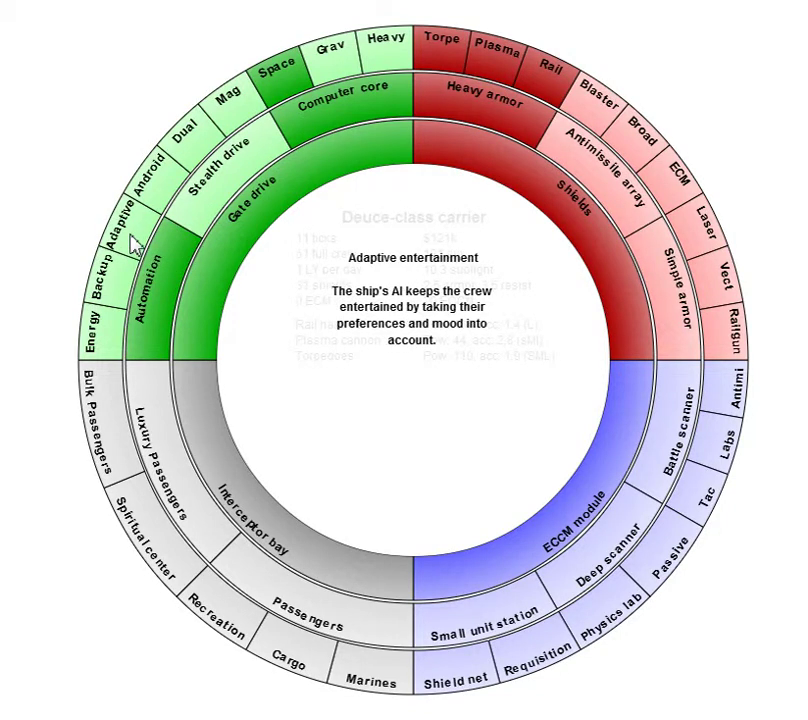
click(100, 335)
click(642, 390)
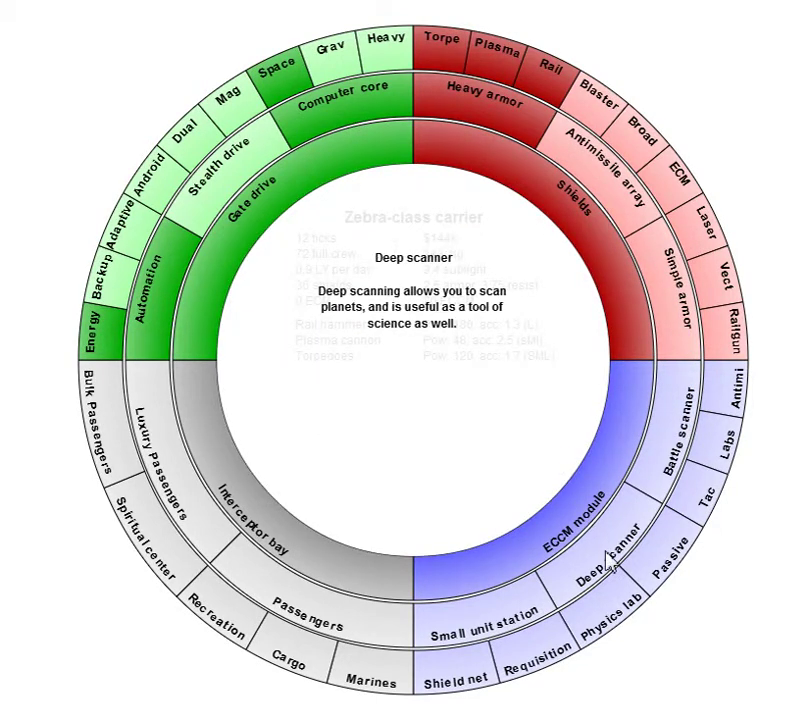
click(579, 576)
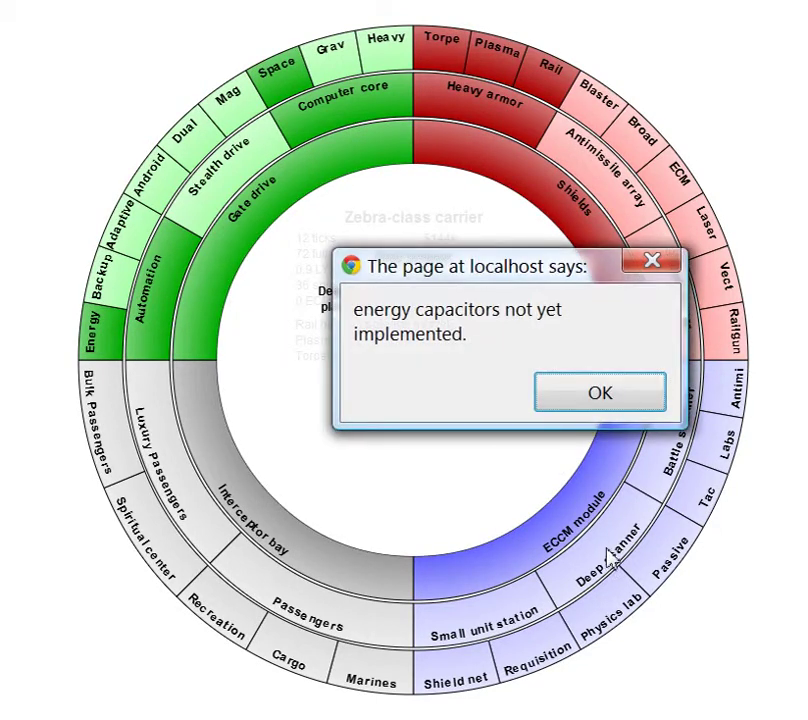
click(630, 408)
click(159, 360)
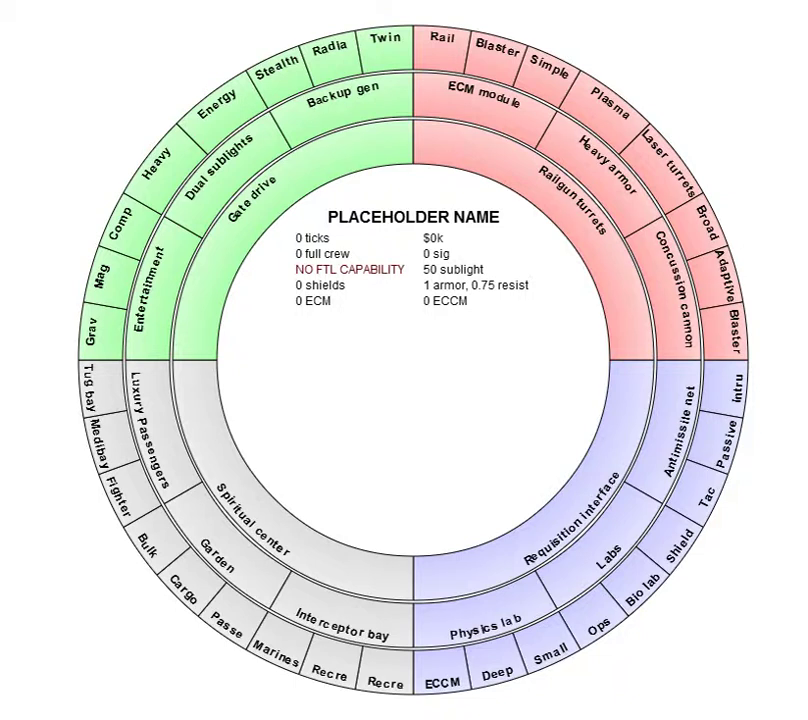
Select Spiritual center and Garden in the grey quadrant
click(283, 525)
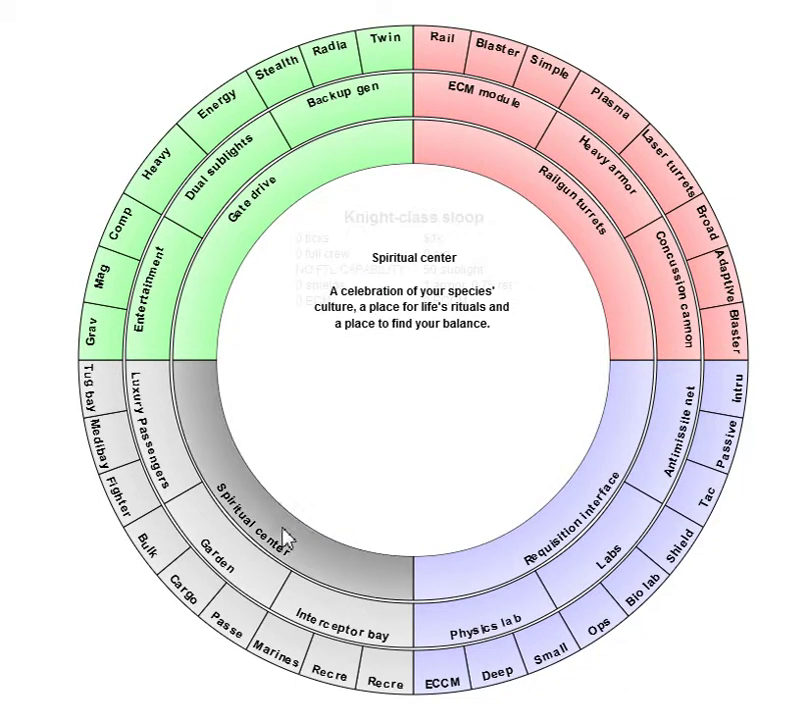
click(258, 565)
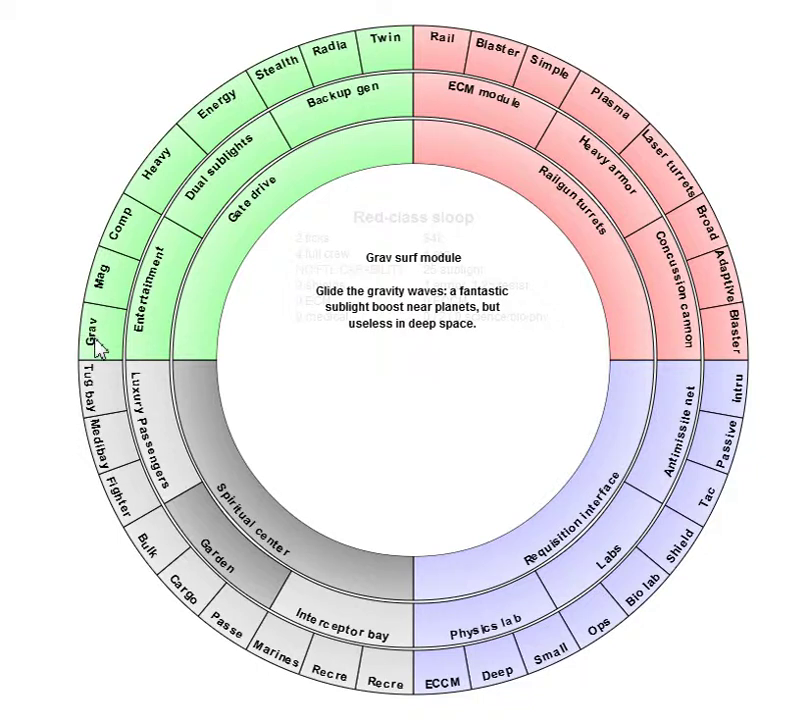
Fit Gate drive, Railgun turrets and Heavy armor on the design
click(251, 176)
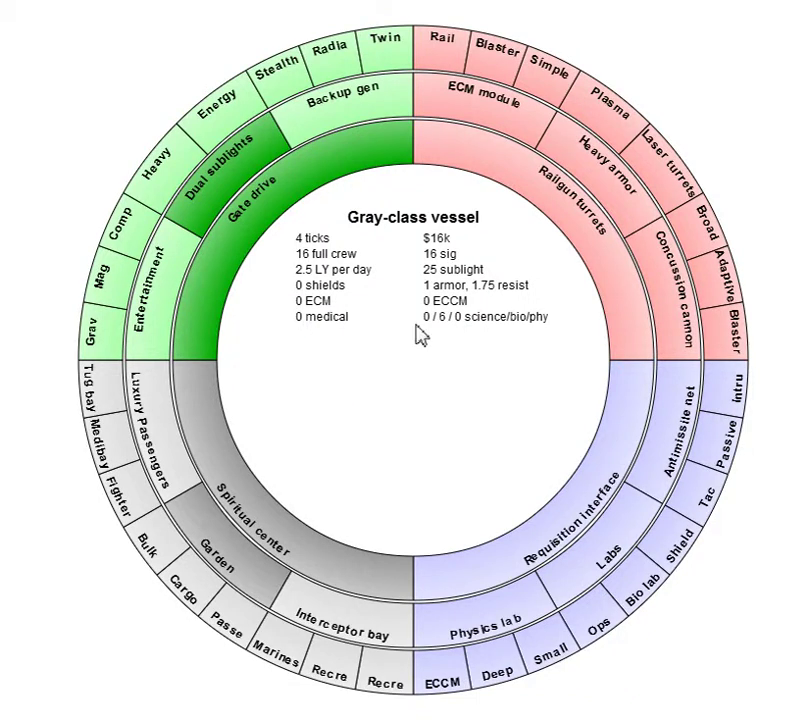
click(603, 235)
click(614, 220)
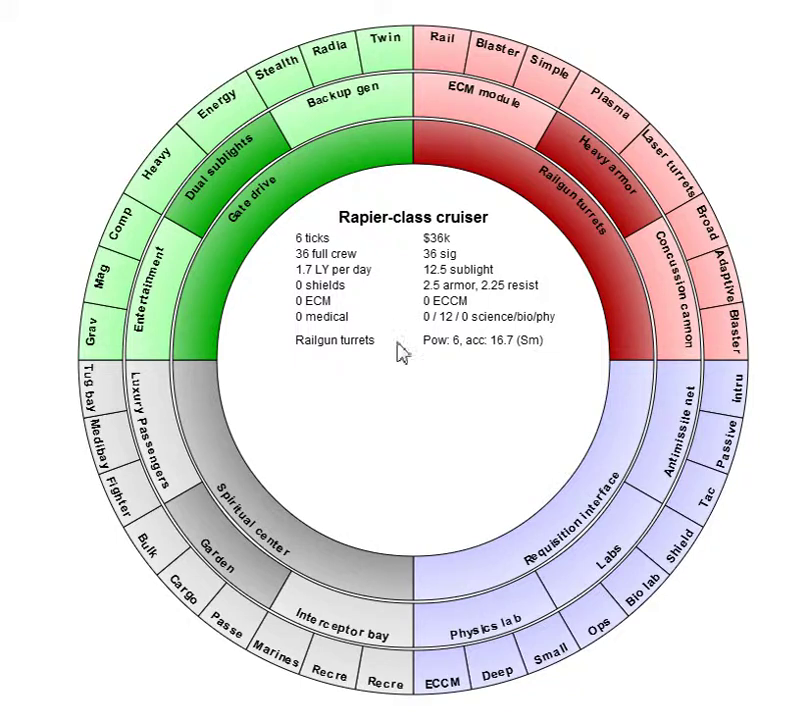
Drop Luxury Passengers and add the ECM module, Simple weapon and Blaster hammer broadside
click(158, 482)
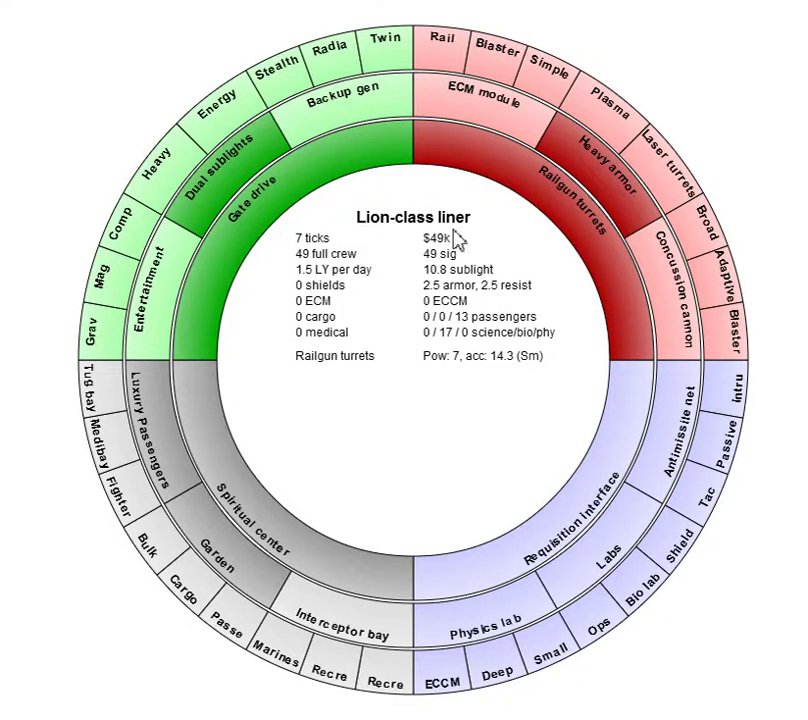
click(172, 450)
click(505, 118)
click(547, 91)
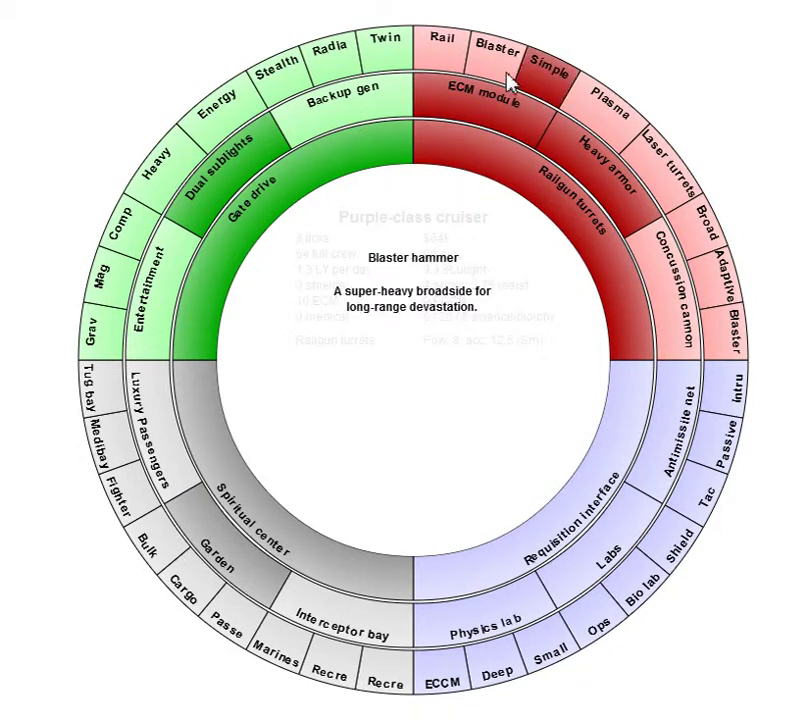
click(507, 73)
Add Backup gen, Twin, Requisition interface, Physics lab, Small science part and Recreation section
click(381, 91)
click(380, 66)
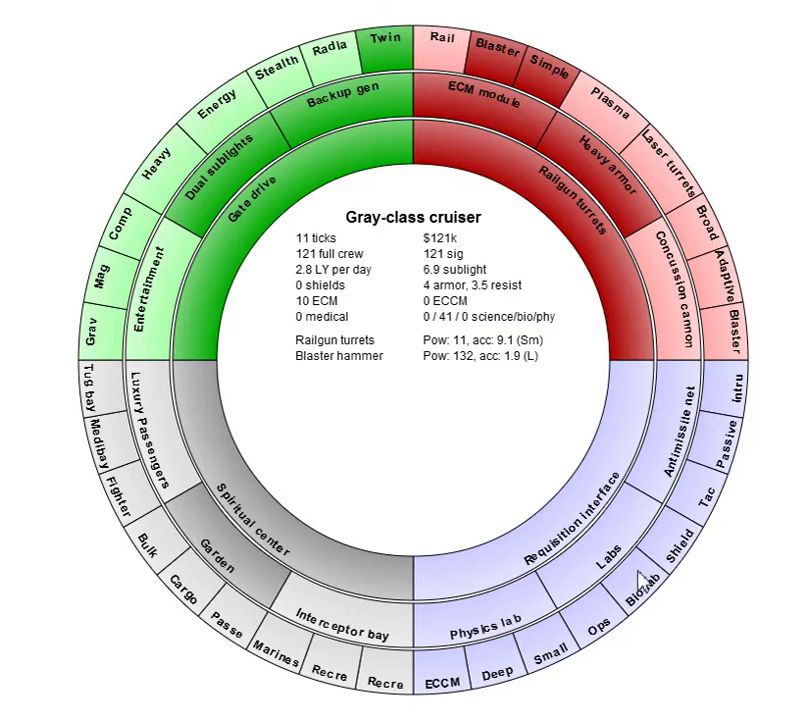
click(580, 505)
click(530, 612)
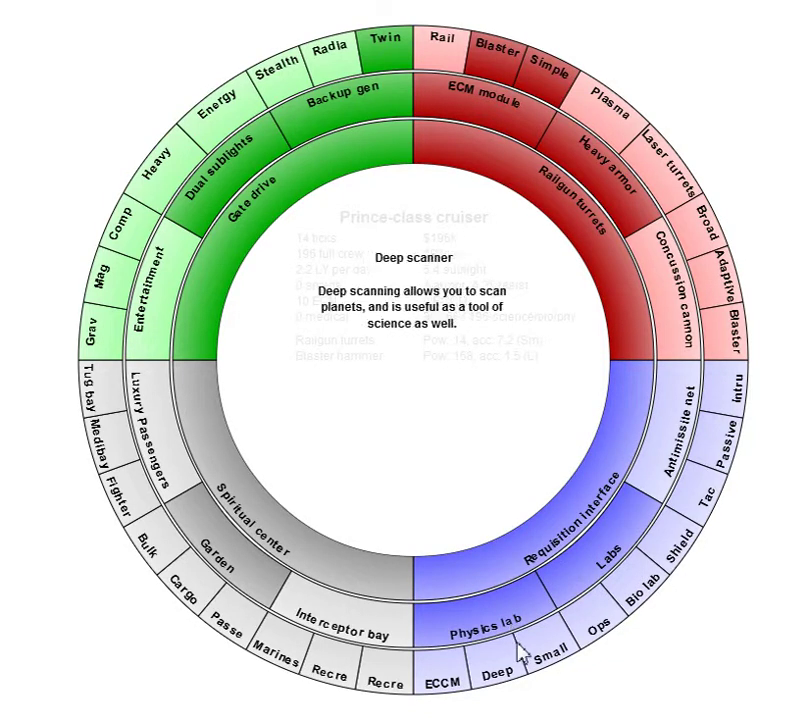
click(530, 648)
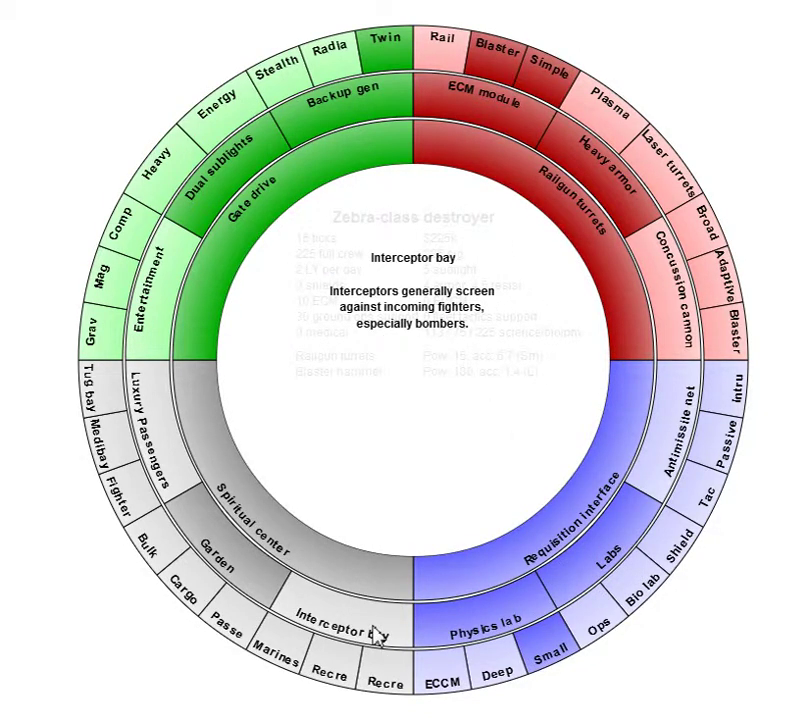
click(358, 670)
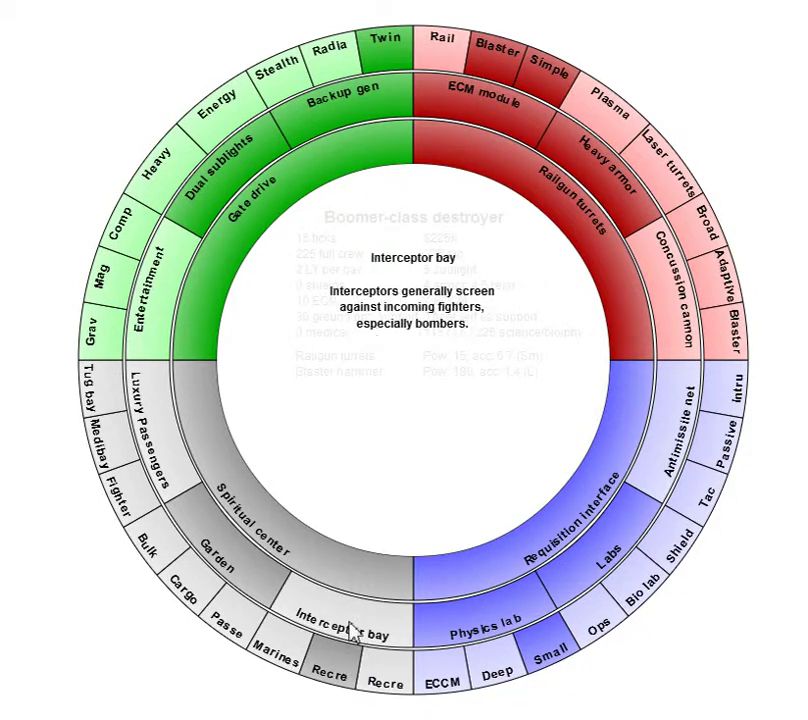